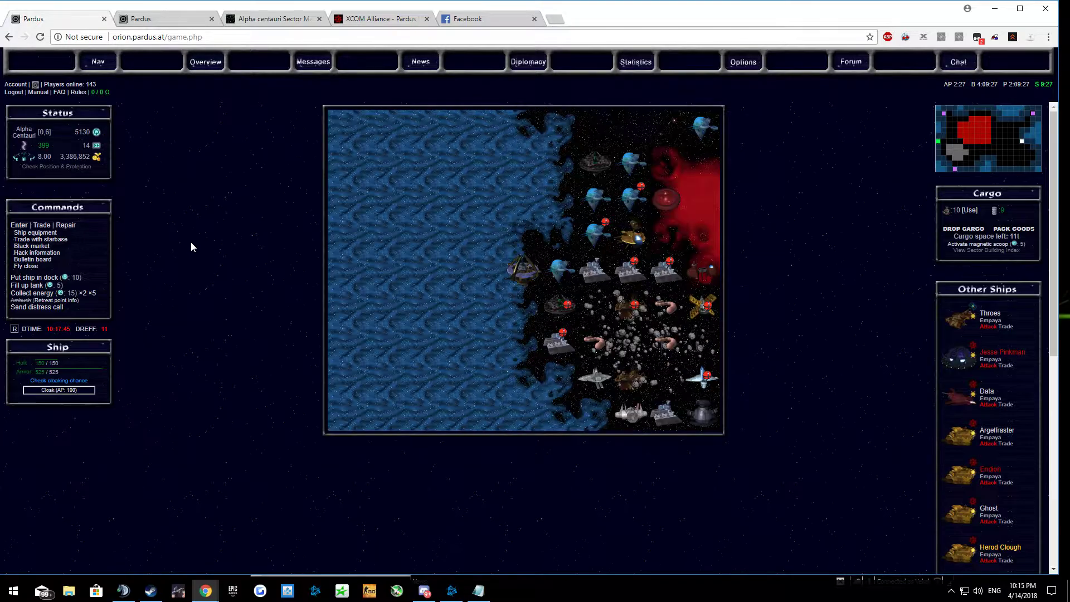
# Reload the starbase sector view repeatedly while waiting in ambush for ships
pyautogui.press('F5')
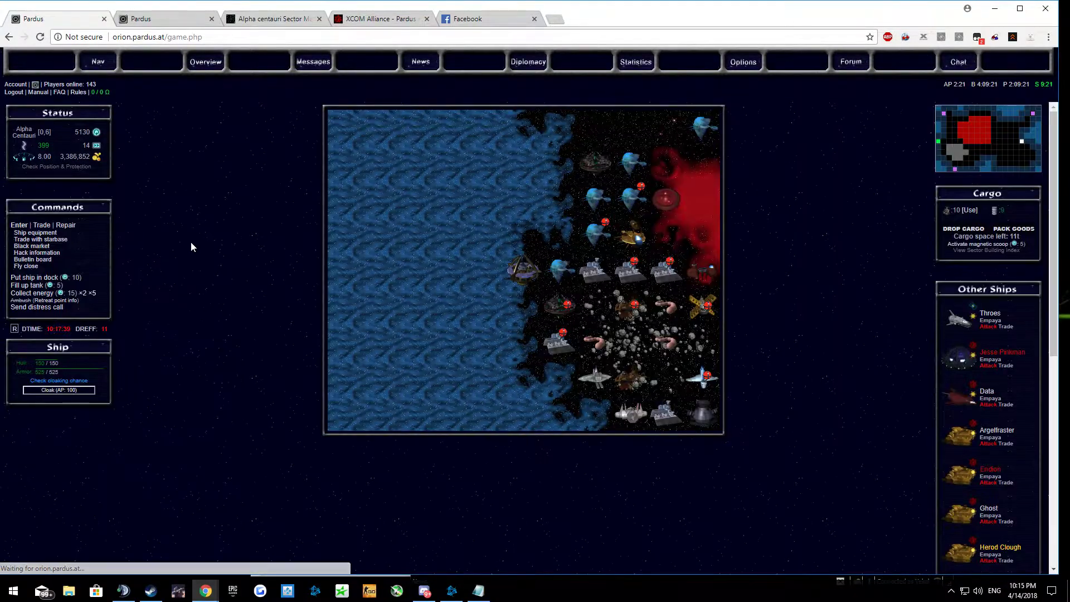
pyautogui.press('F5')
pyautogui.press('F5')
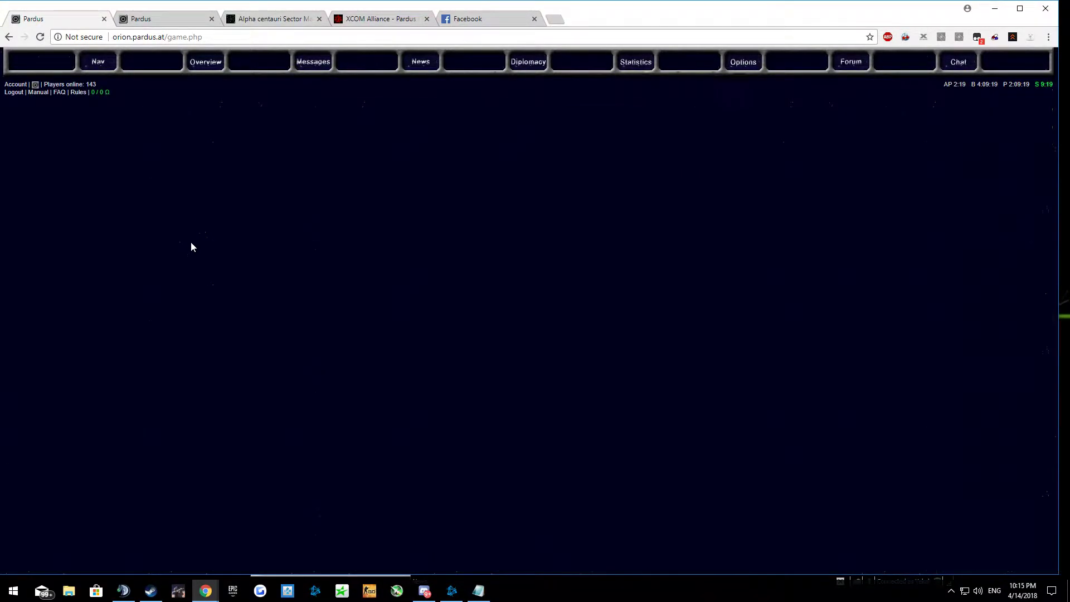
pyautogui.press('F5')
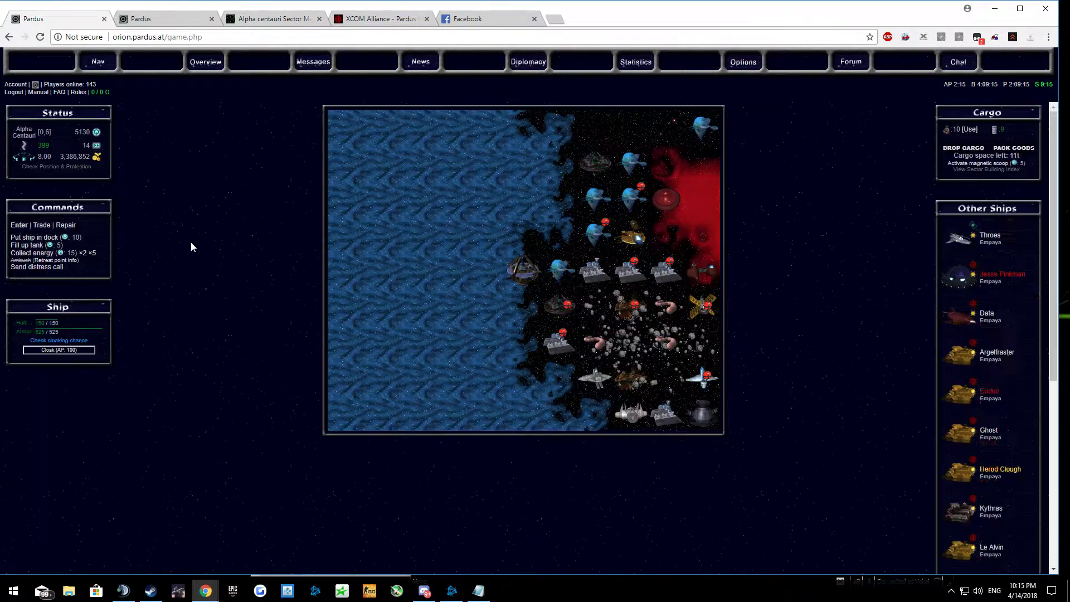
pyautogui.press('F5')
pyautogui.press('F5')
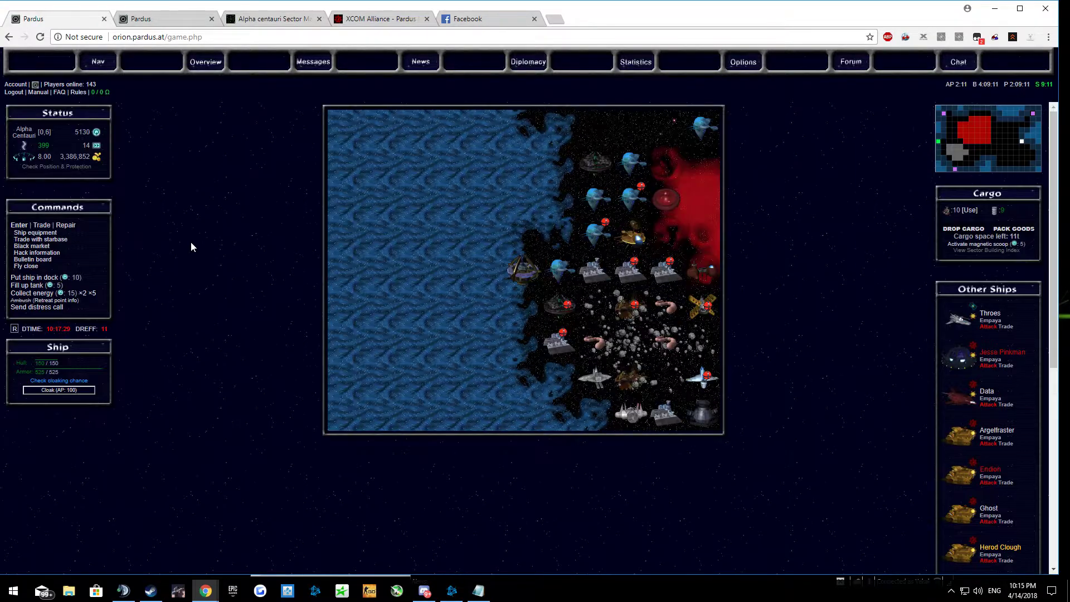
pyautogui.press('F5')
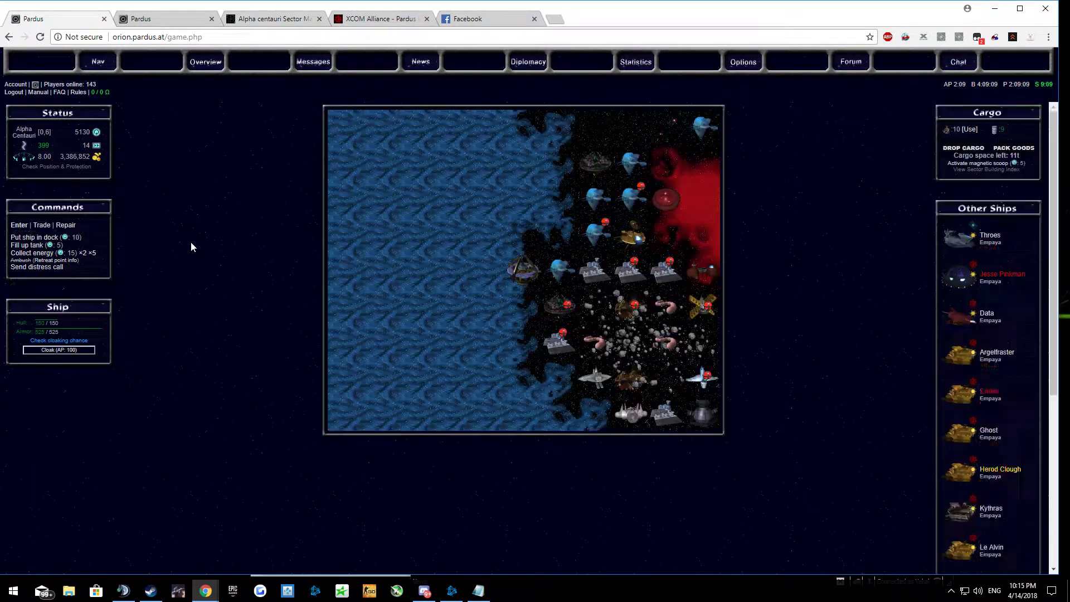
pyautogui.press('F5')
pyautogui.press('F5')
pyautogui.press('F5')
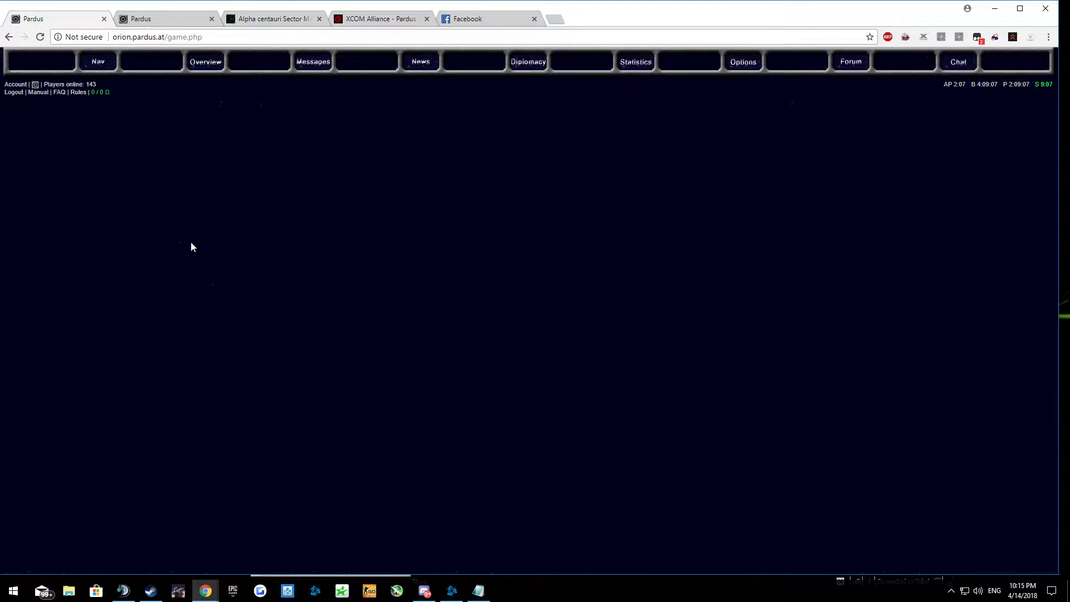
pyautogui.press('F5')
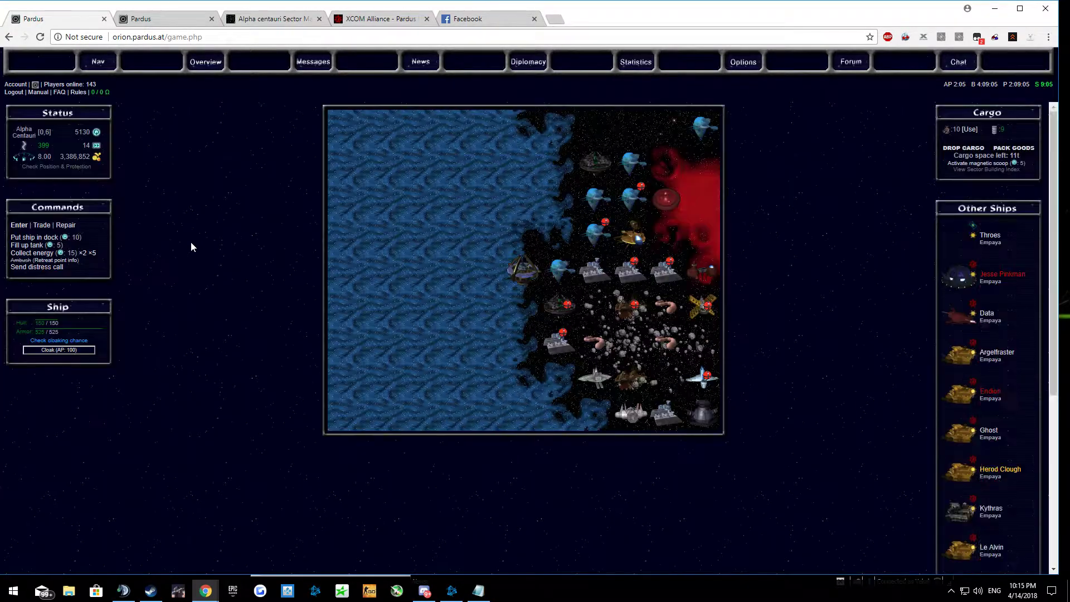
pyautogui.press('F5')
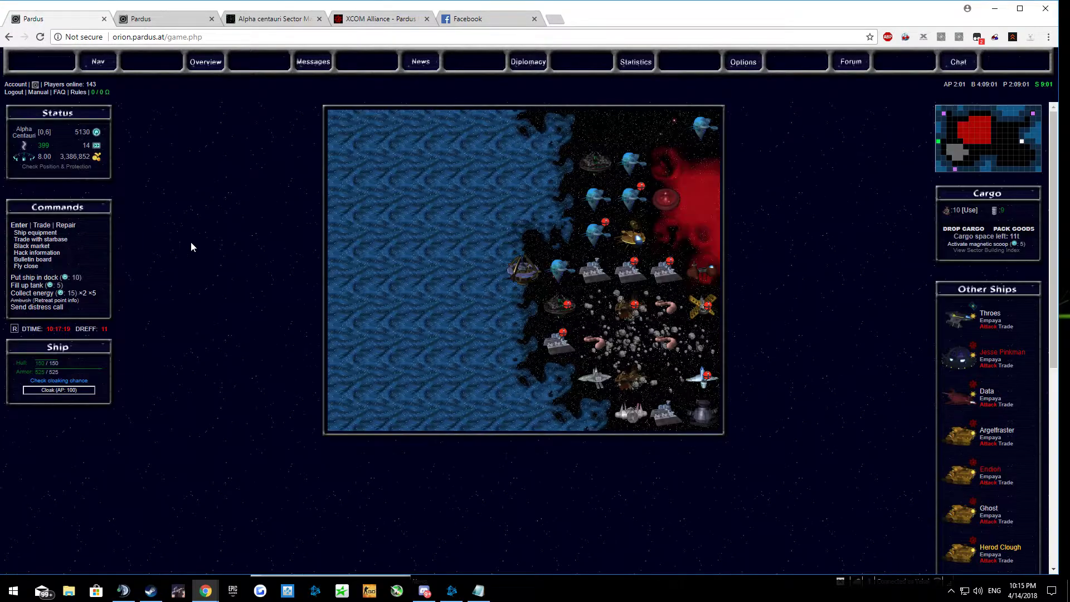
pyautogui.press('F5')
pyautogui.press('F5')
pyautogui.press('F5')
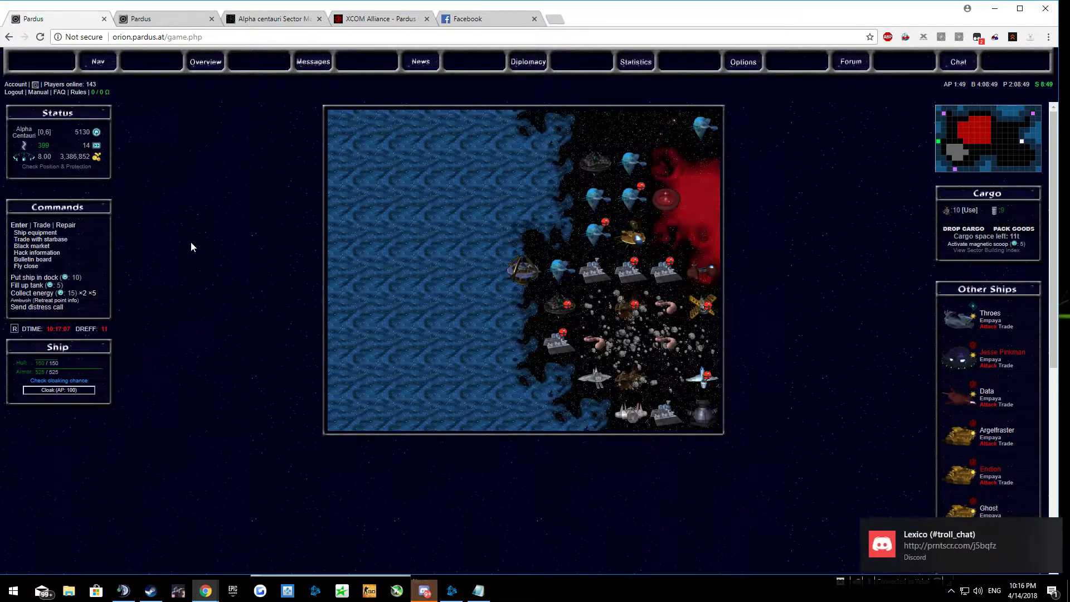
pyautogui.press('F5')
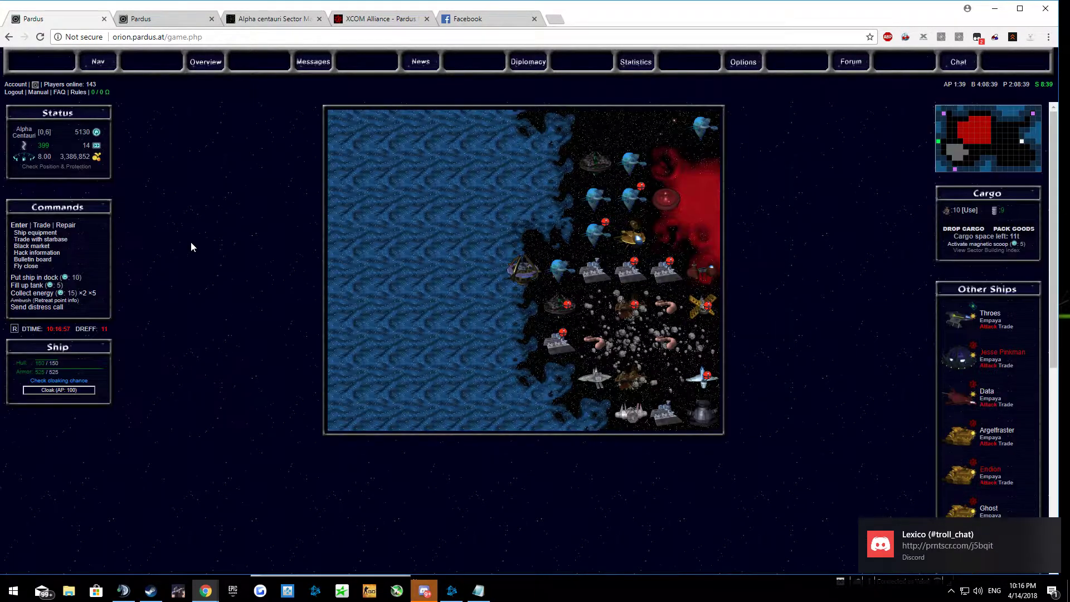
pyautogui.press('F5')
pyautogui.press('F5')
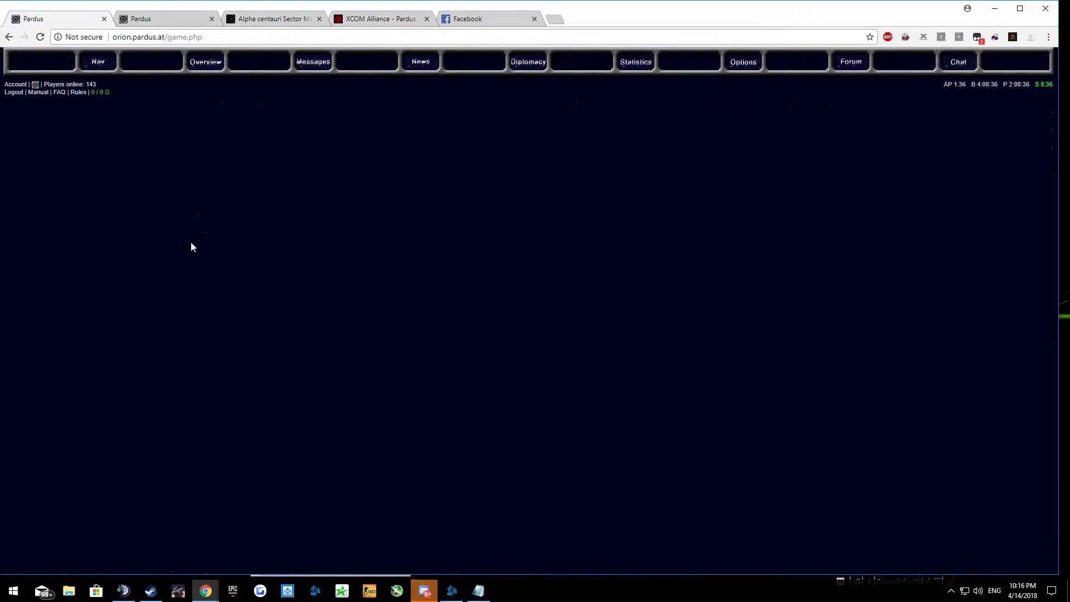
pyautogui.press('F5')
pyautogui.press('F5')
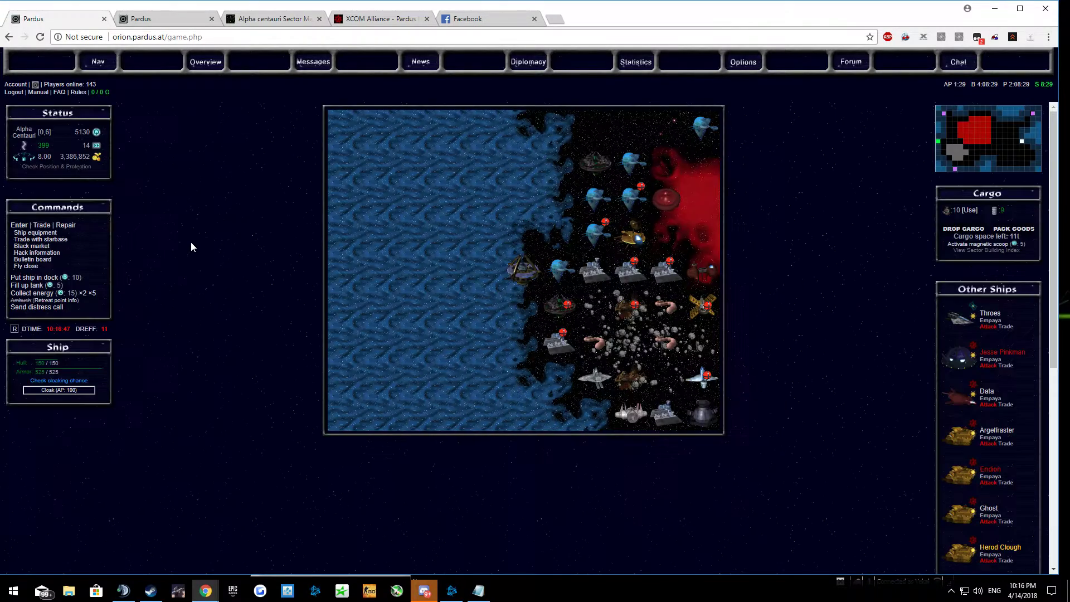
pyautogui.press('F5')
pyautogui.press('F5')
pyautogui.press('F5')
pyautogui.press('F5')
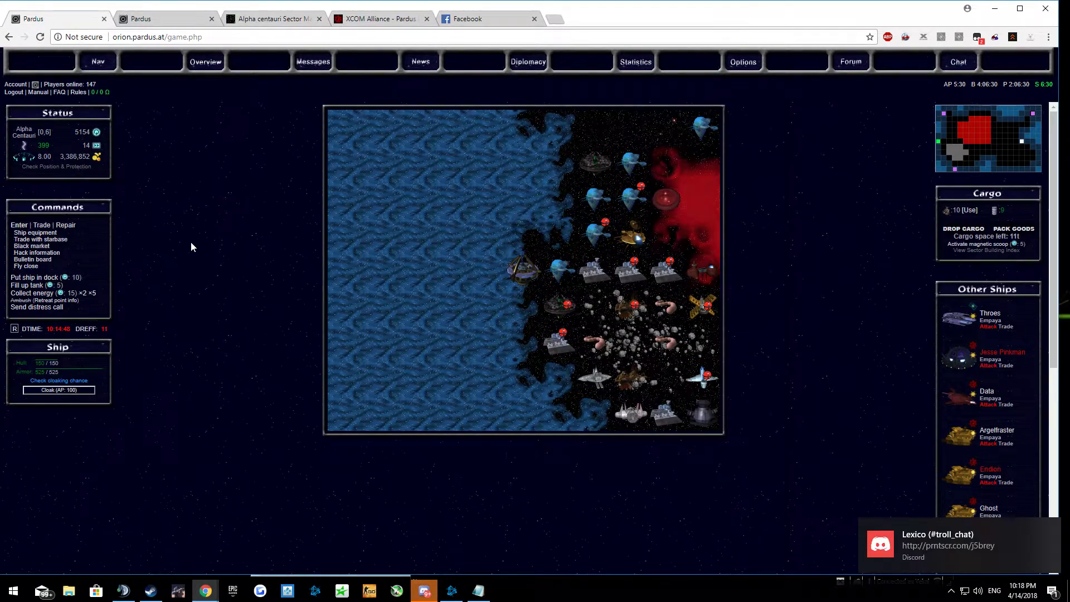
# Keep checking the sector for arrivals, then bring up the GNN news of recent battles
pyautogui.press('F5')
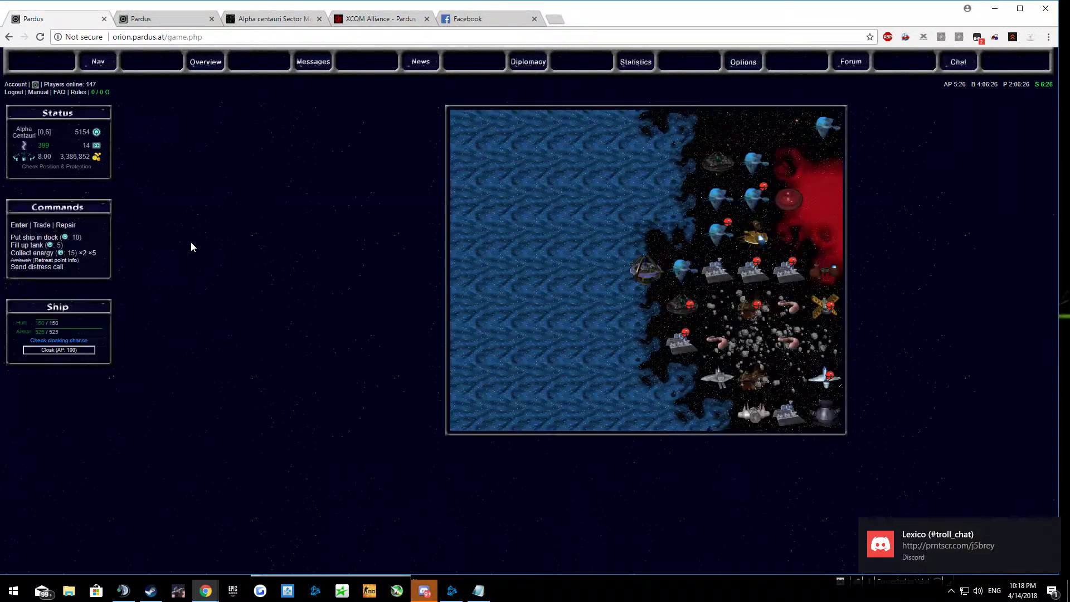
pyautogui.press('F5')
pyautogui.press('F5')
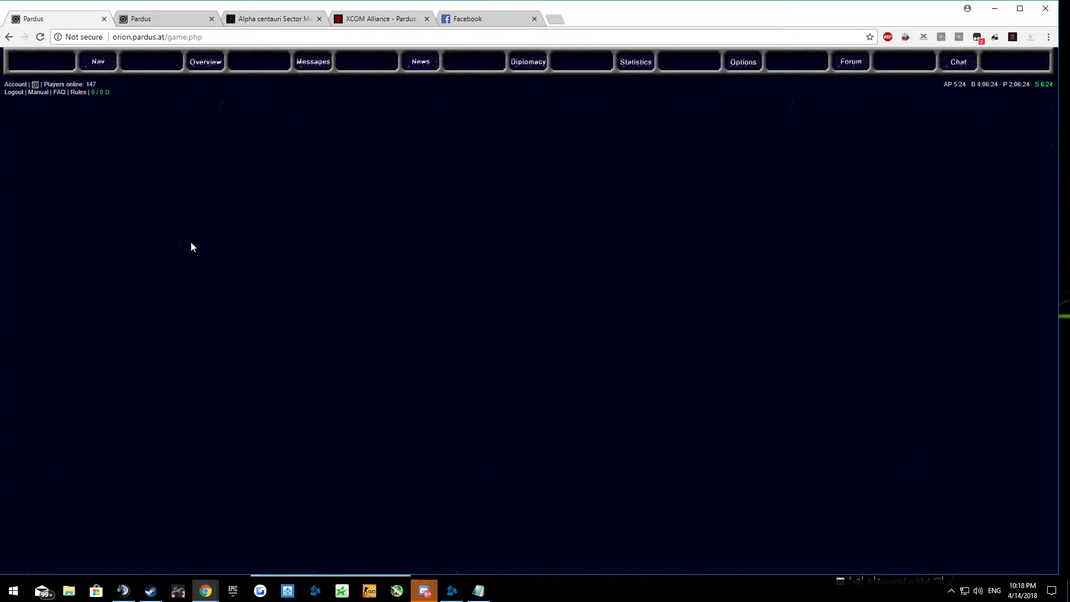
pyautogui.press('F5')
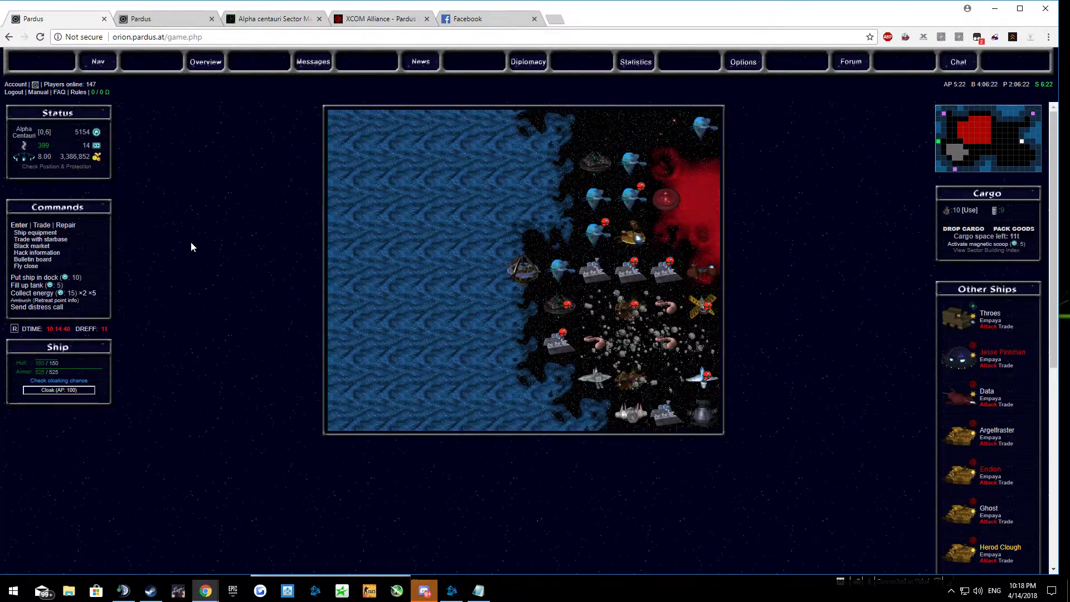
pyautogui.press('F5')
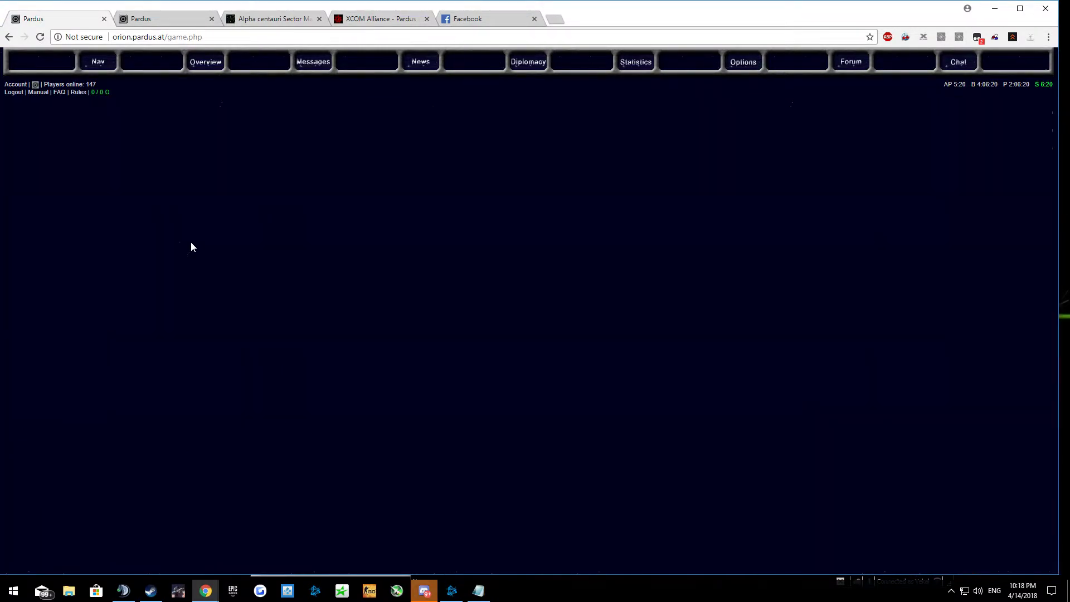
pyautogui.press('F5')
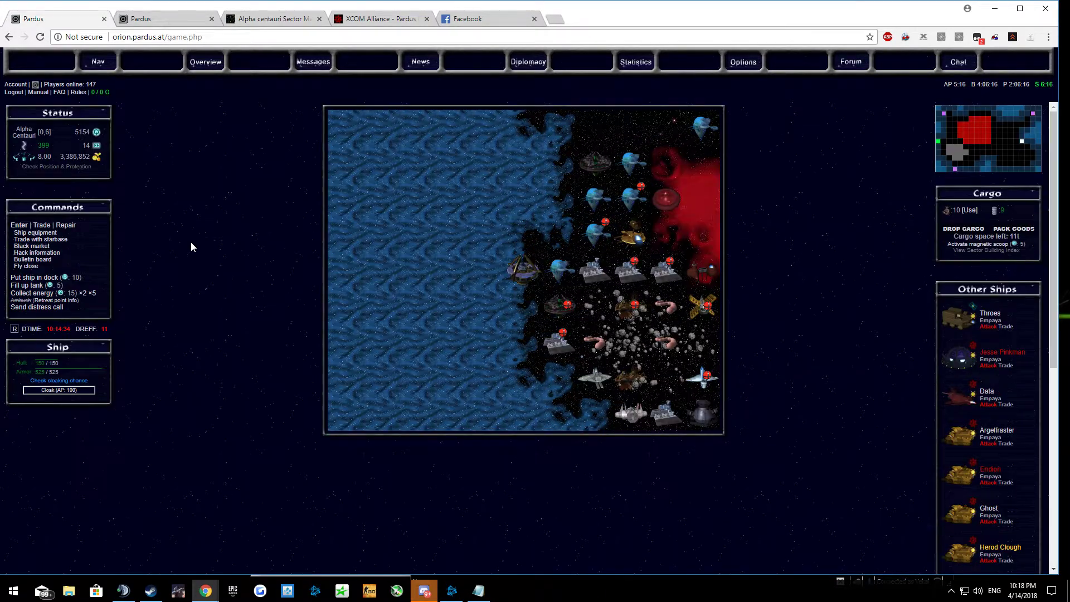
pyautogui.press('F5')
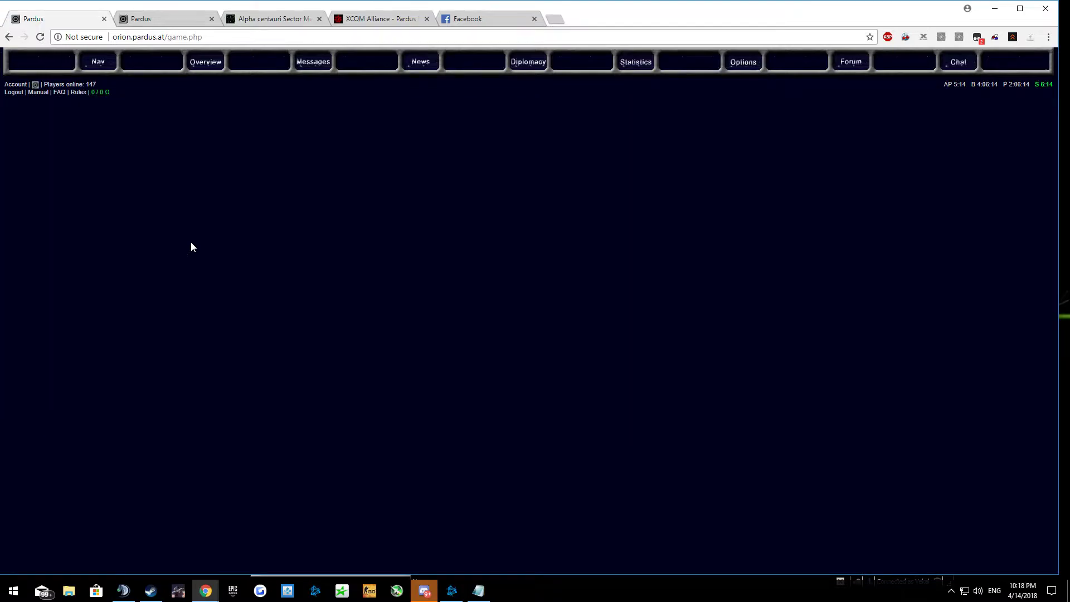
pyautogui.press('F5')
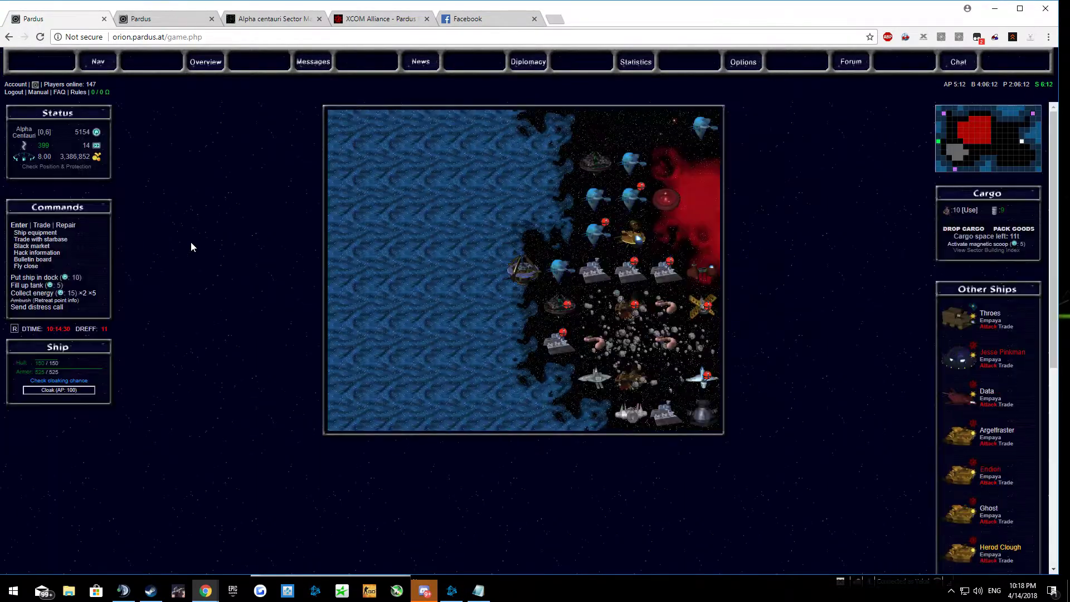
pyautogui.press('F5')
pyautogui.press('F5')
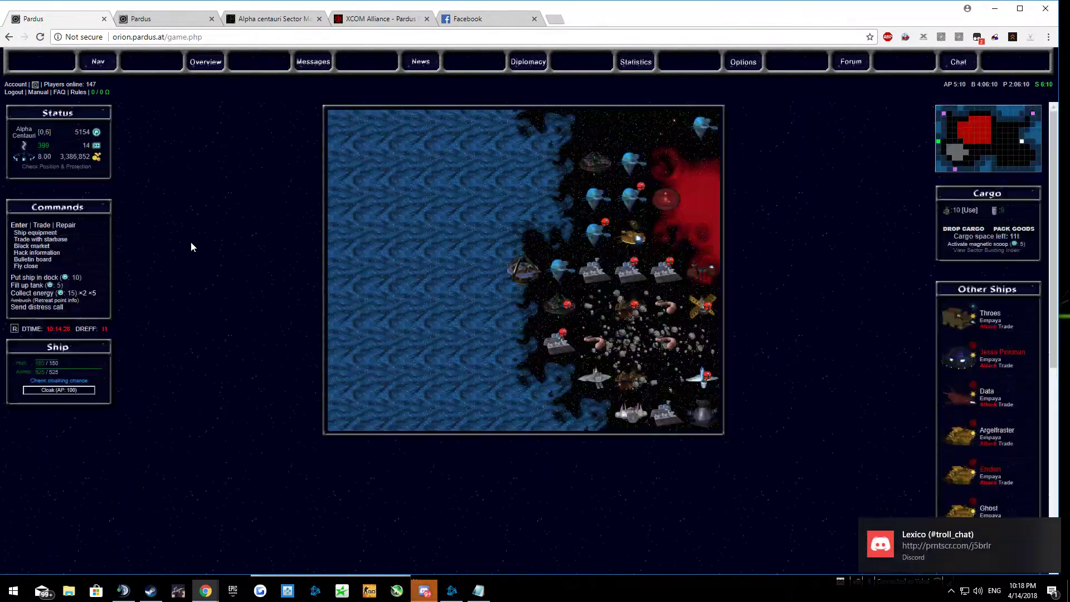
pyautogui.press('F5')
pyautogui.press('F5')
pyautogui.press('F5')
pyautogui.press('F5')
pyautogui.press('F5')
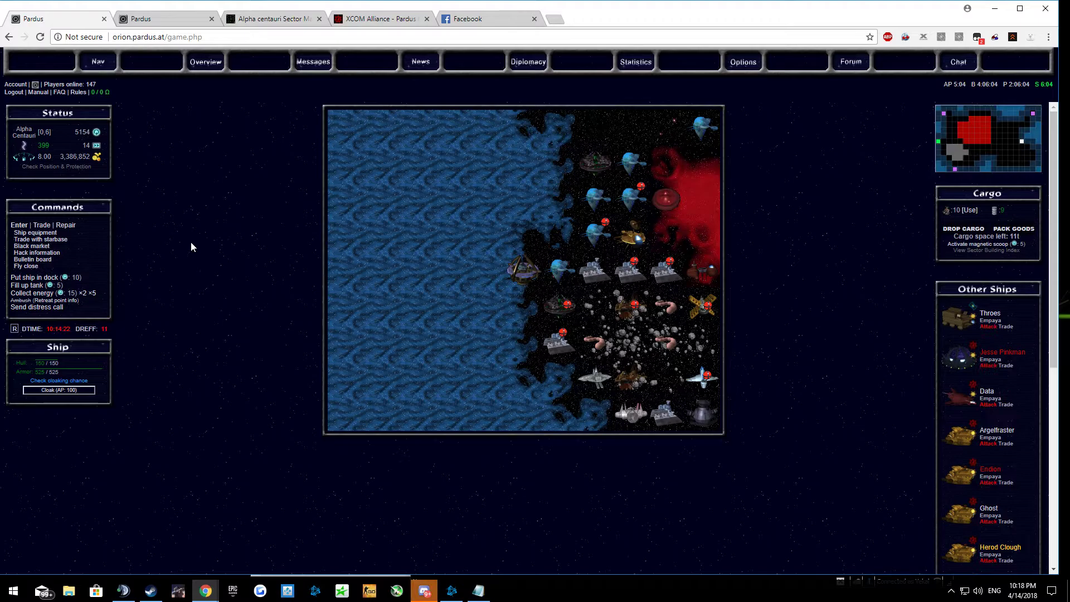
pyautogui.press('F5')
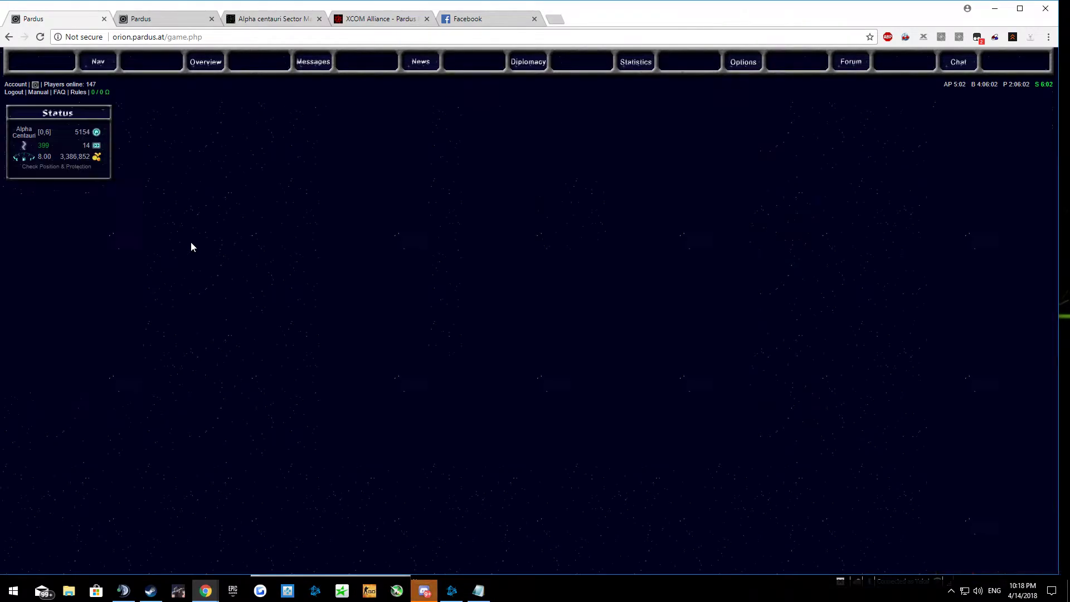
pyautogui.press('F5')
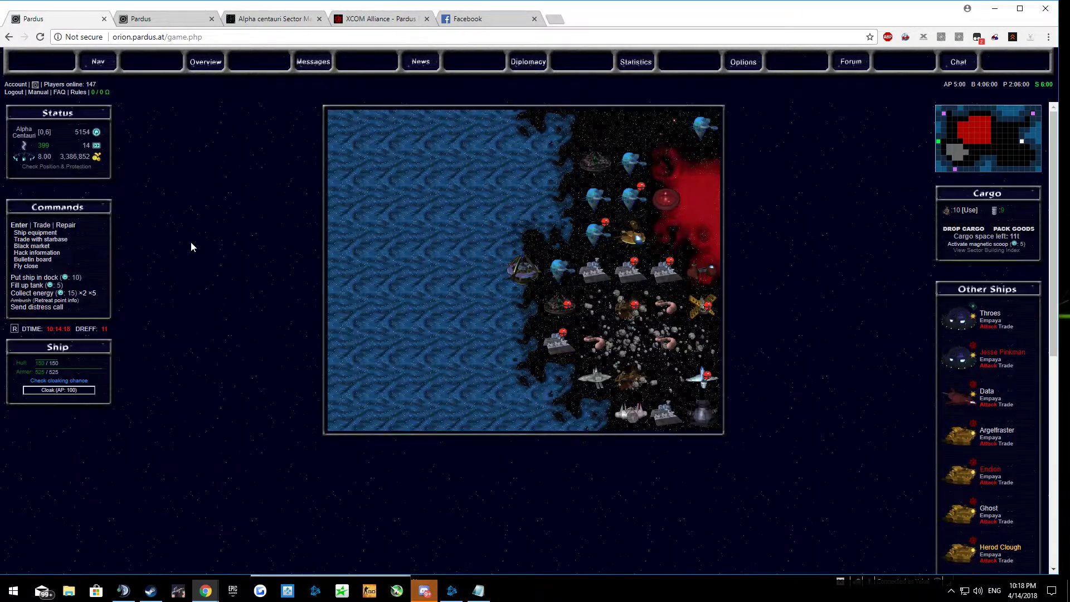
pyautogui.press('F5')
pyautogui.press('F5')
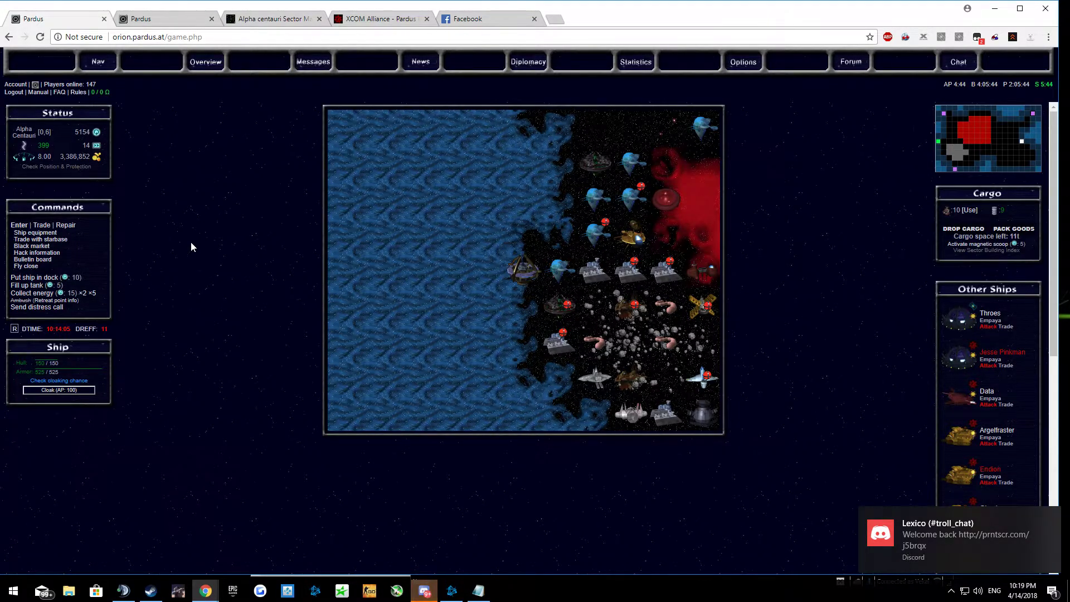
pyautogui.click(421, 61)
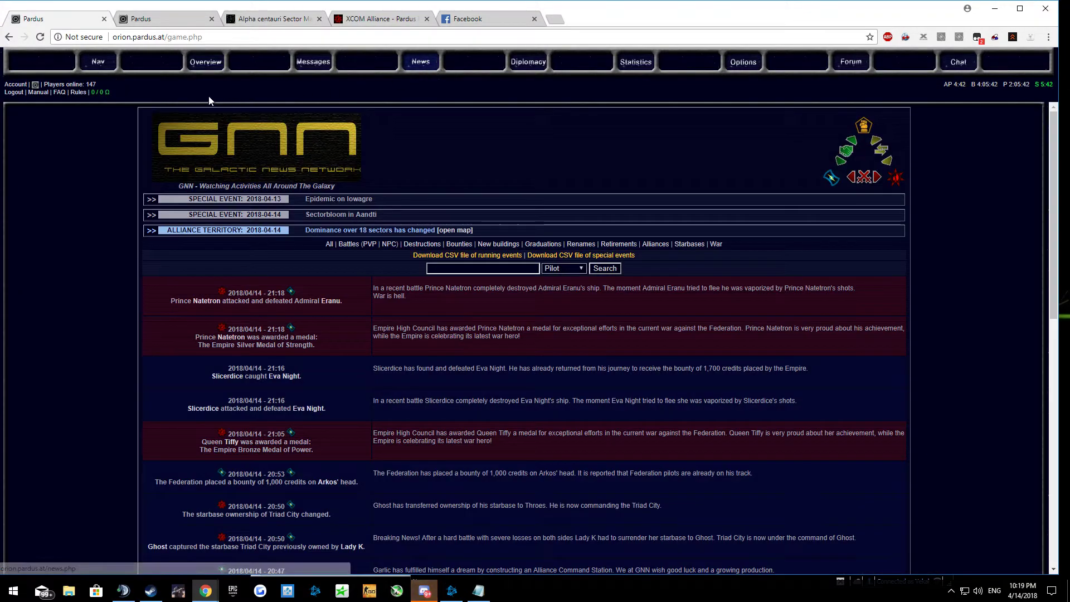
# Return to the Alpha Centauri starbase sector and show the GeForce overlay's Record options
pyautogui.click(98, 62)
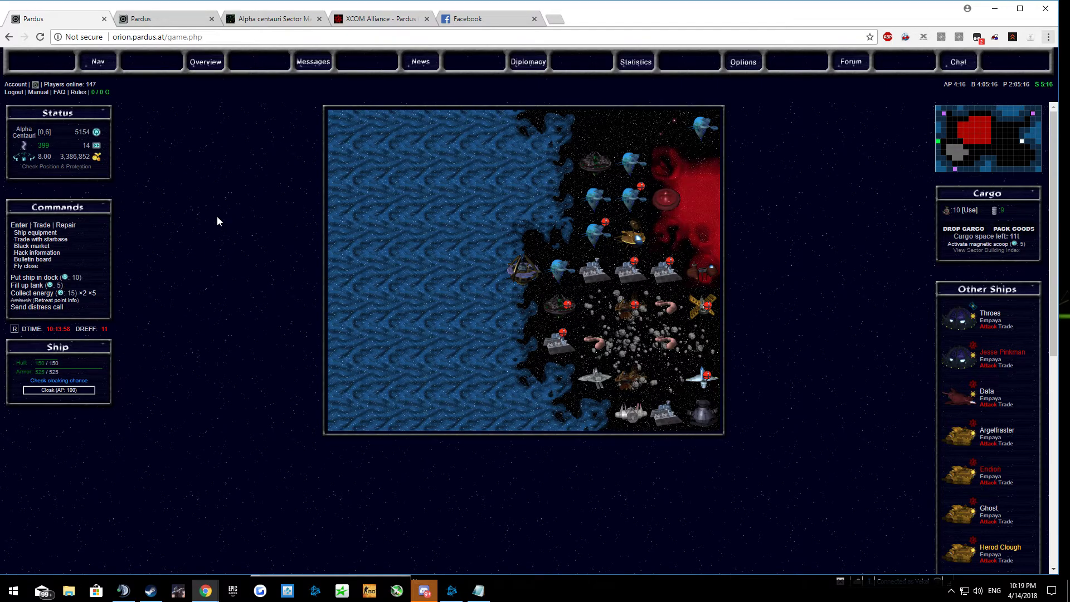
pyautogui.hotkey('alt', 'z')
pyautogui.click(454, 151)
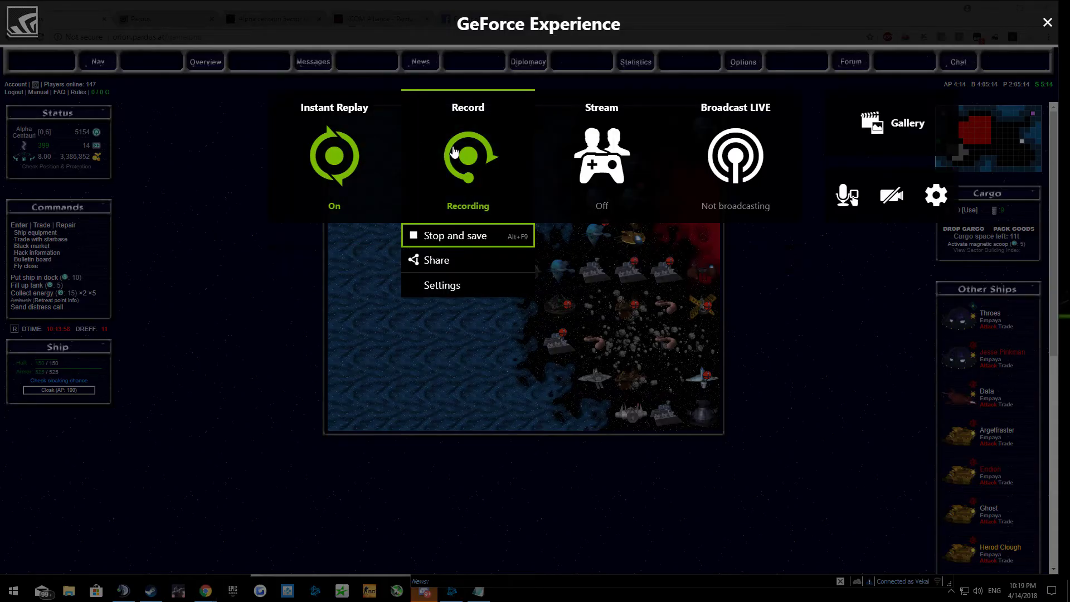